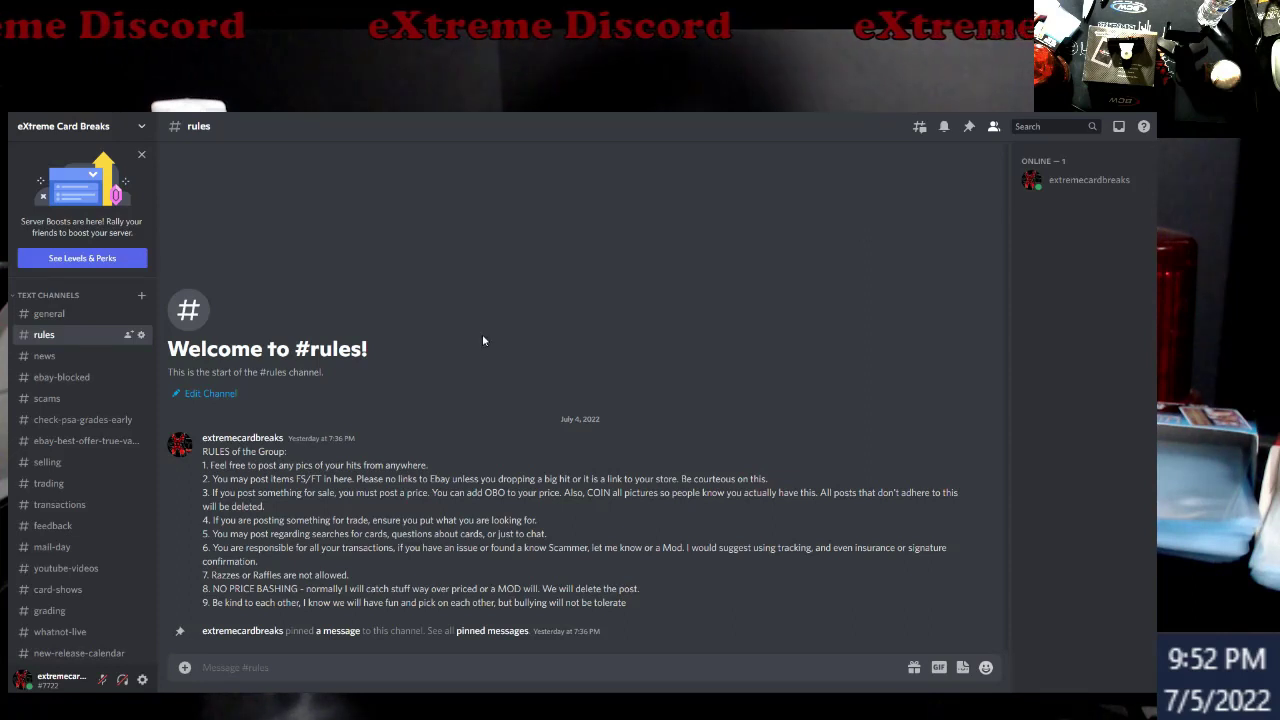
Pass through #news and open #ebay-blocked with its pinned blocked-buyer list.
click(42, 358)
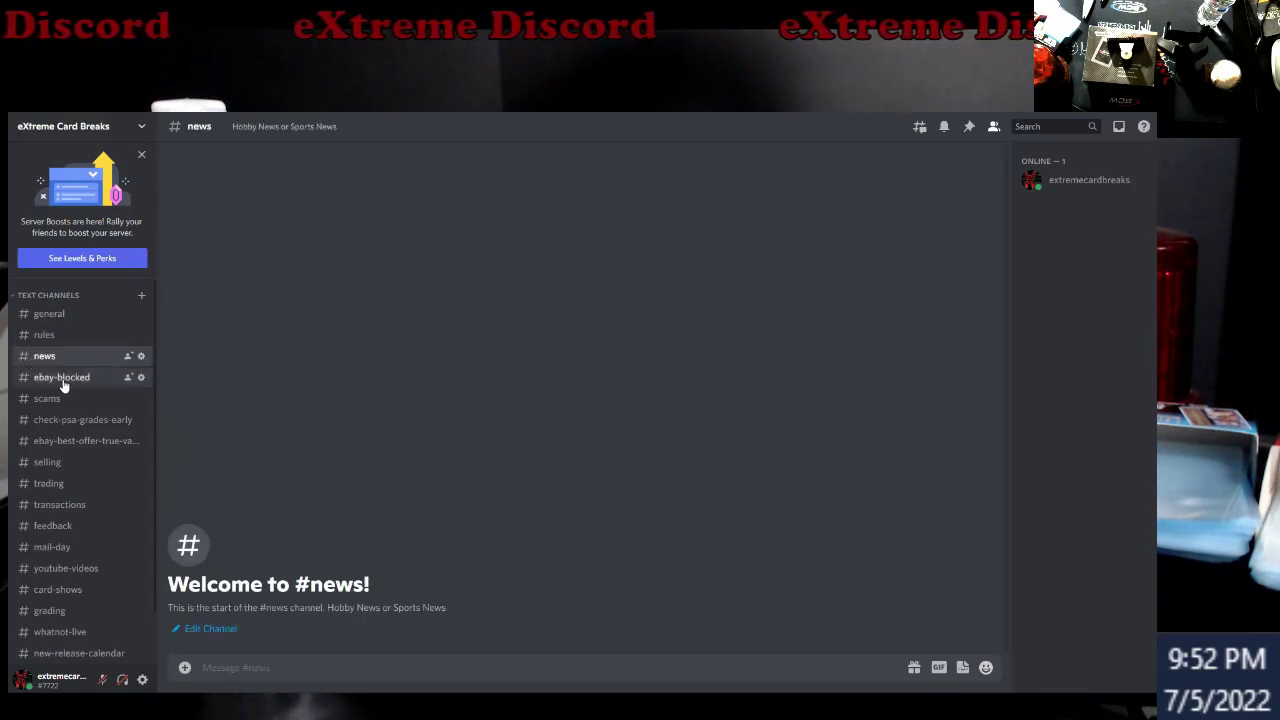
click(60, 378)
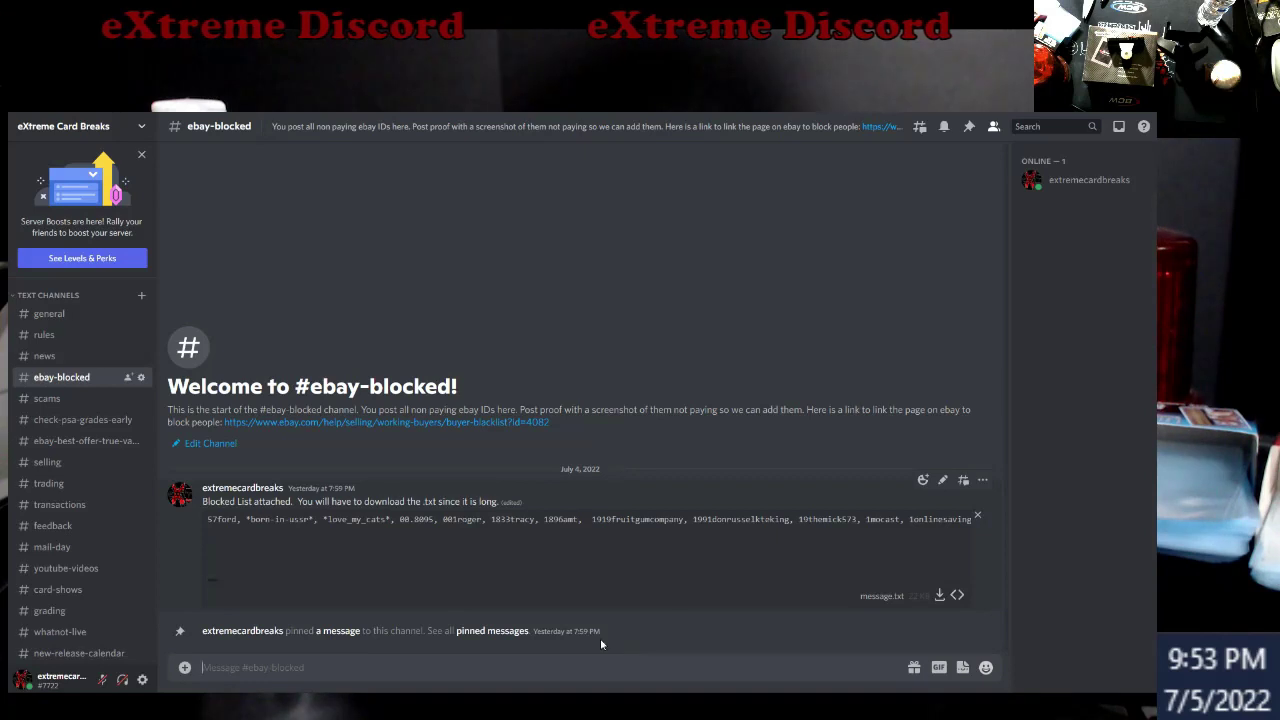
Check #scams, then open #check-psa-grades-early with its pinned YouTube guide.
click(33, 400)
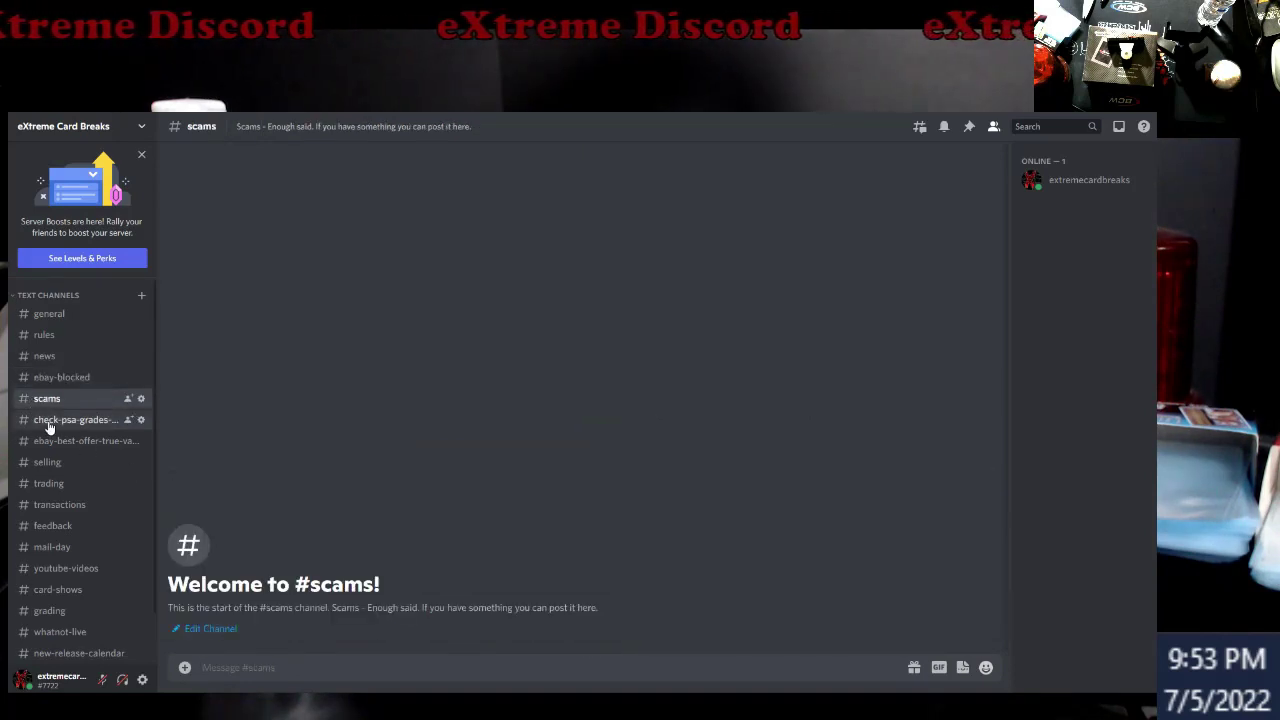
click(49, 422)
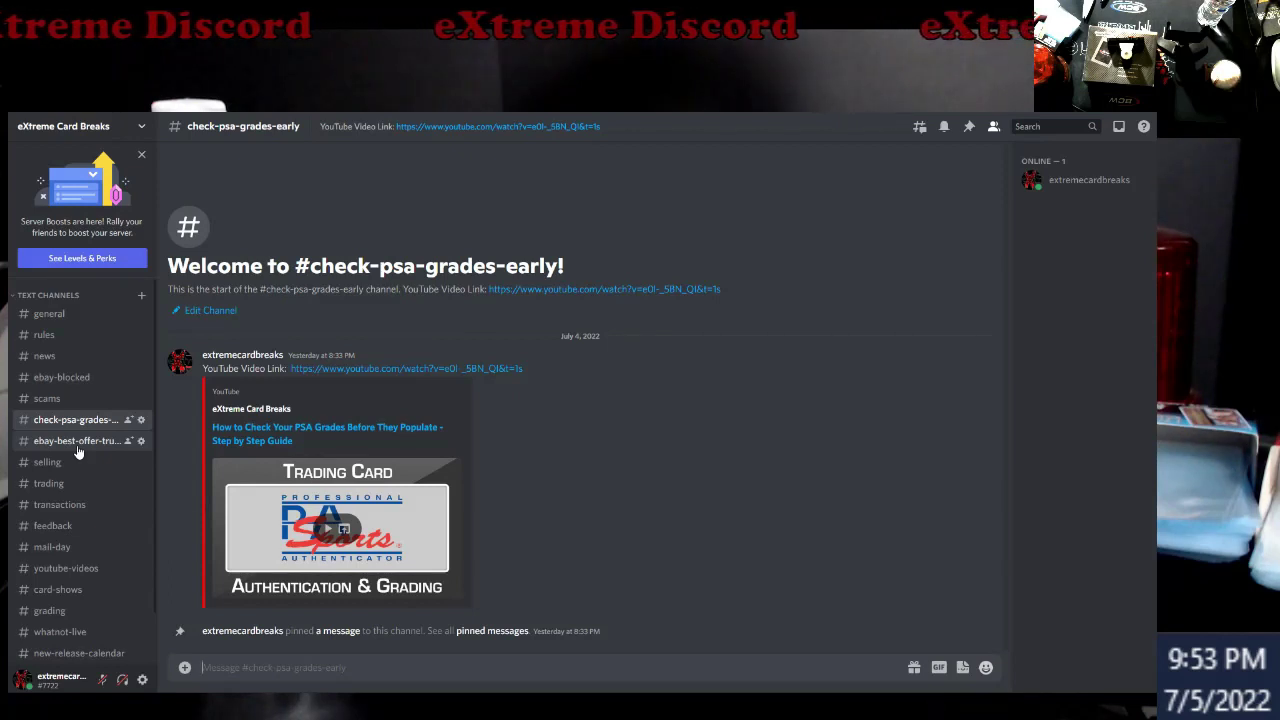
Open #ebay-best-offer-true-value to see the pinned Alt Price Guide extension link.
click(77, 443)
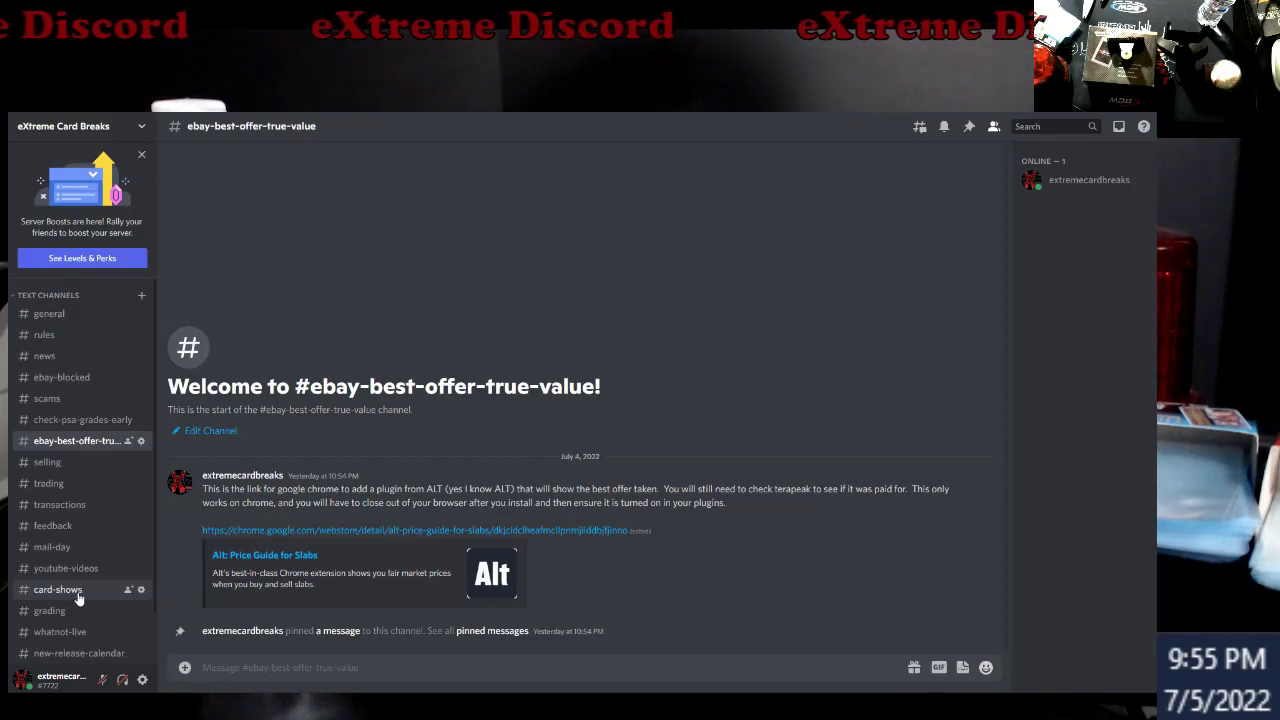
Browse #card-shows and #grading, ending on the empty #whatnot-live channel.
click(79, 596)
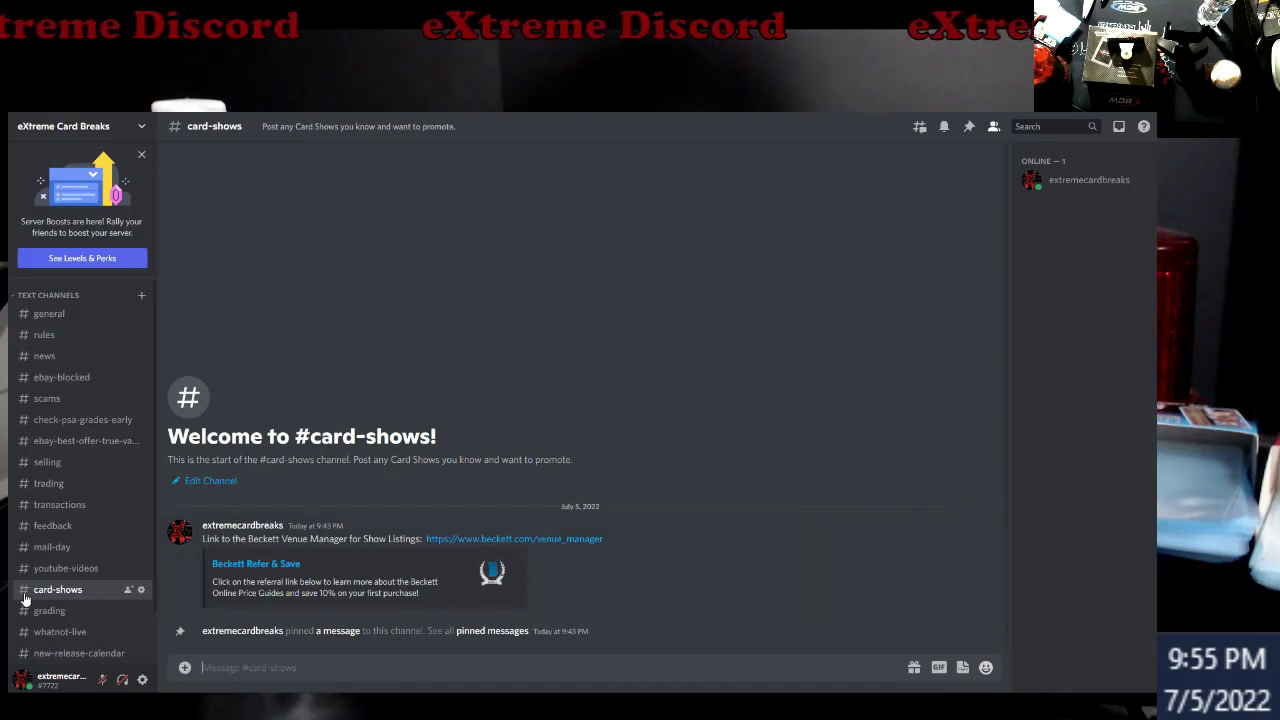
click(68, 612)
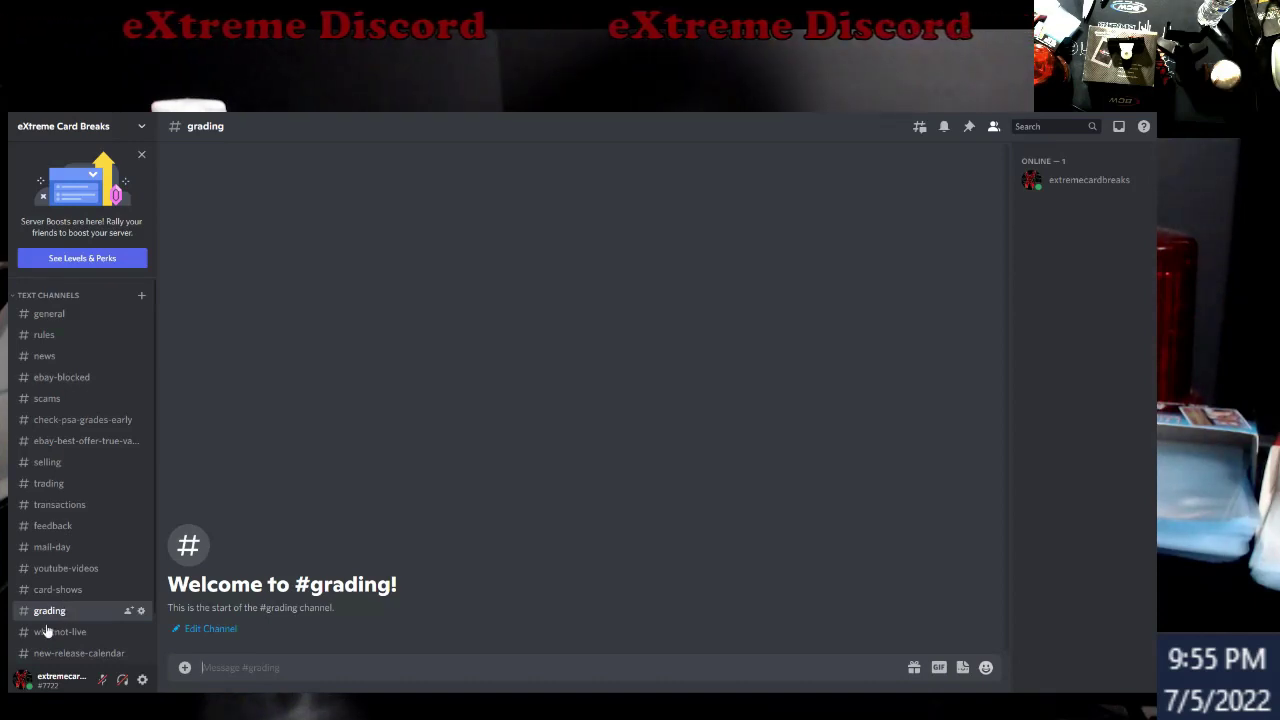
click(58, 635)
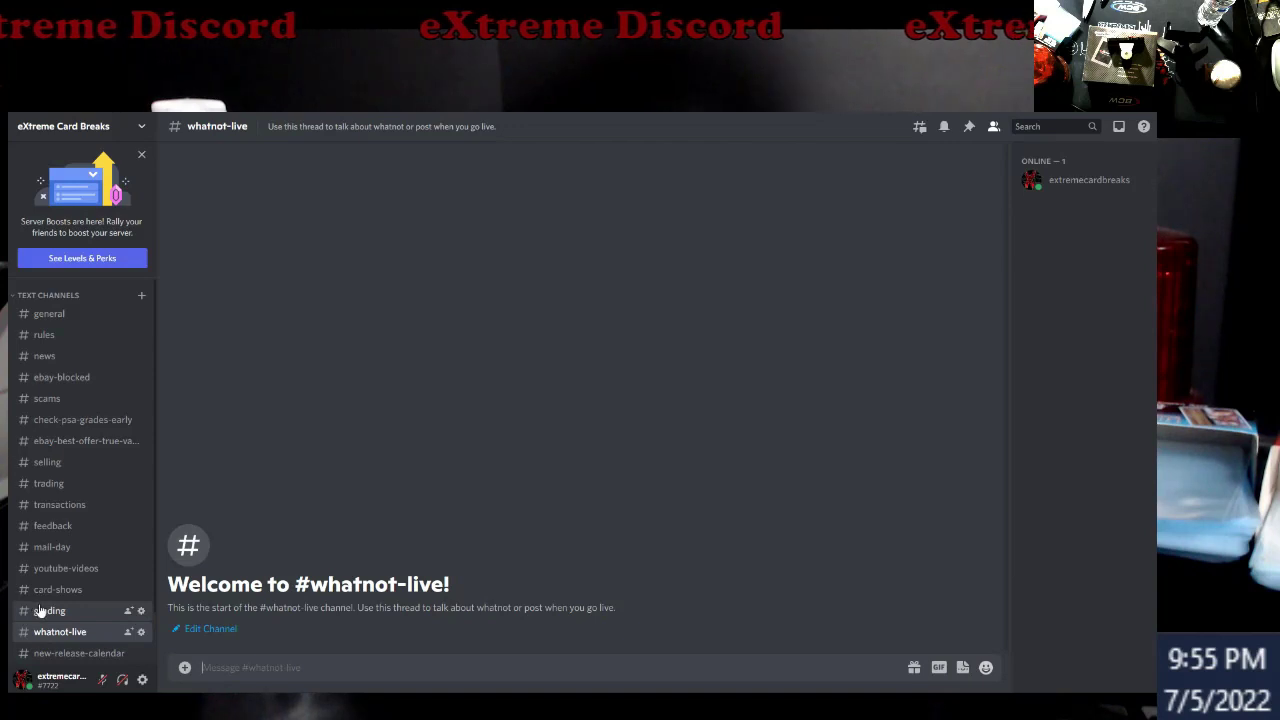
Open #new-release-calendar to see its pinned release calendar text file.
click(100, 653)
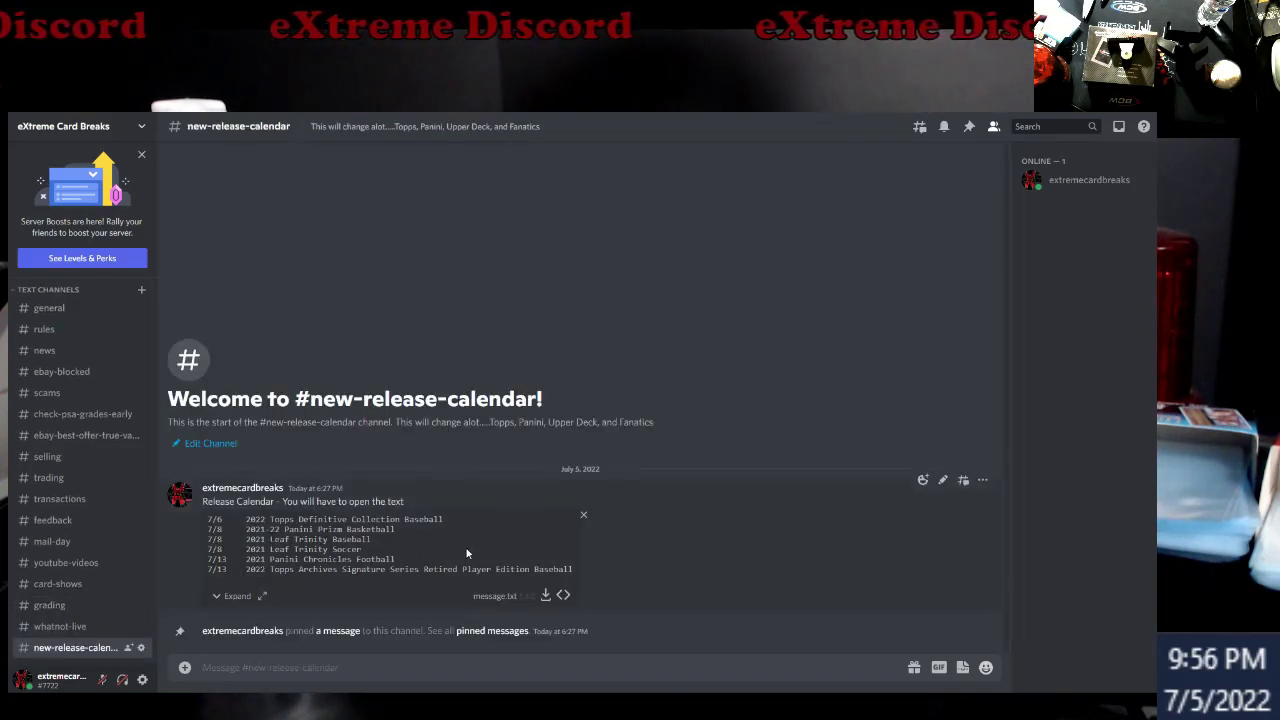